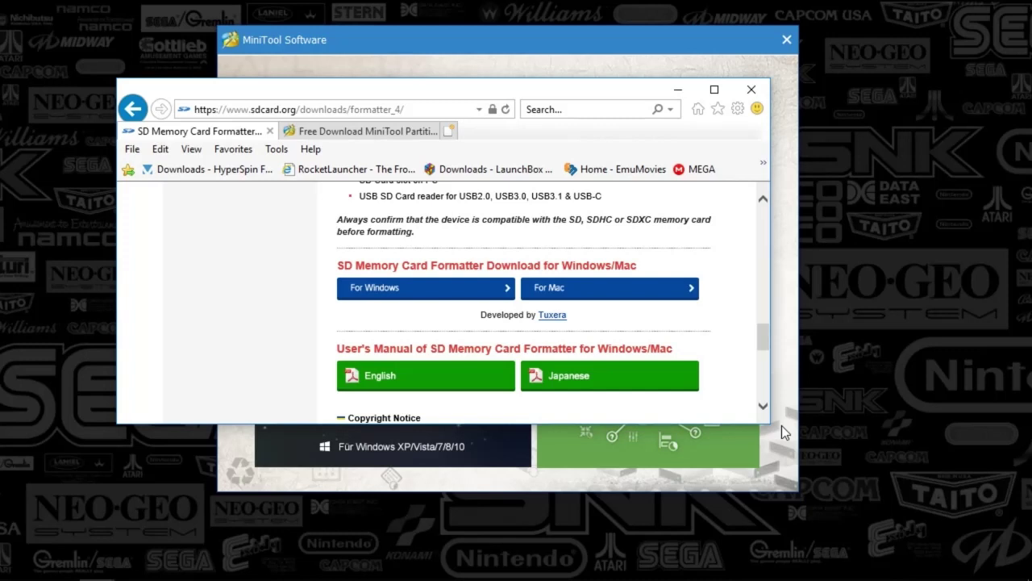
Enlarge Internet Explorer and bring the sdcard.org Windows and Mac download links into view.
left_click_drag(771, 424, 960, 557)
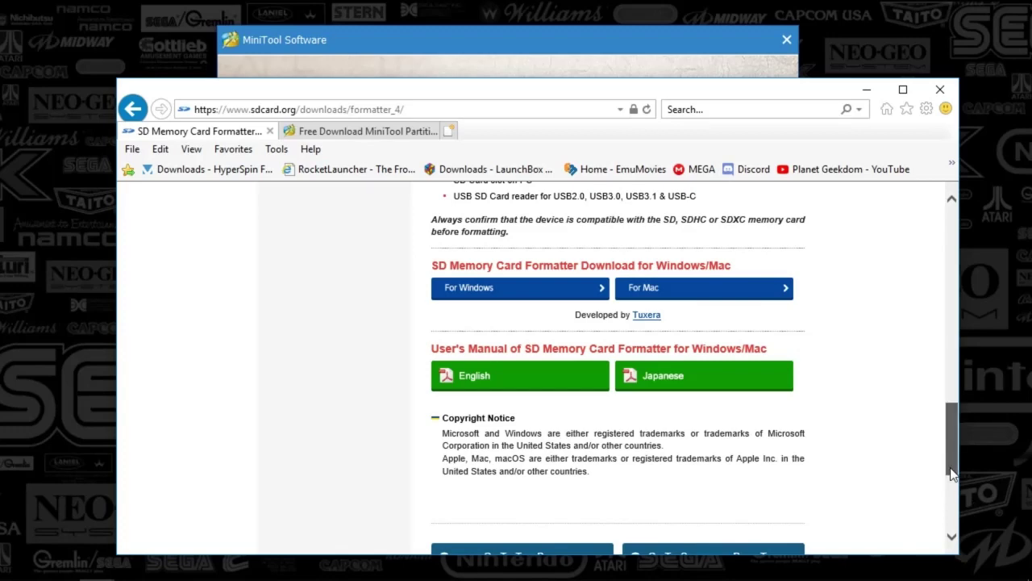
left_click_drag(952, 474, 913, 196)
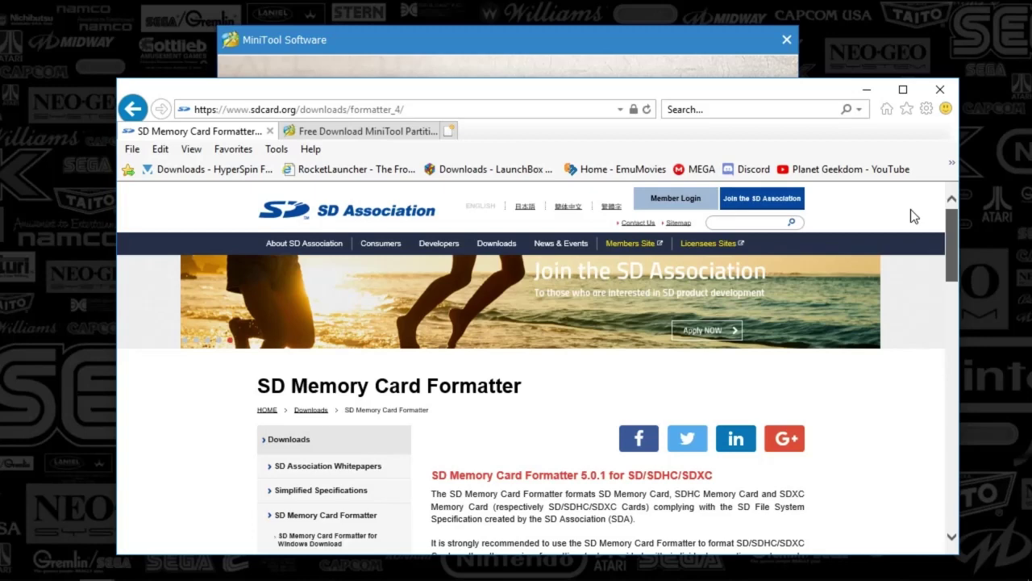
scroll(908, 274, "down", 1)
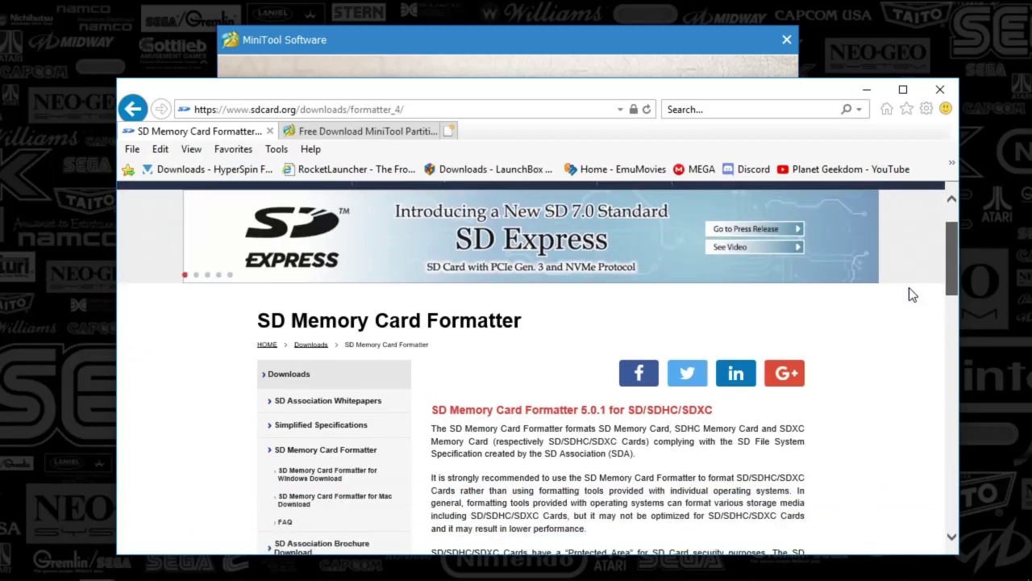
scroll(909, 287, "up", 1)
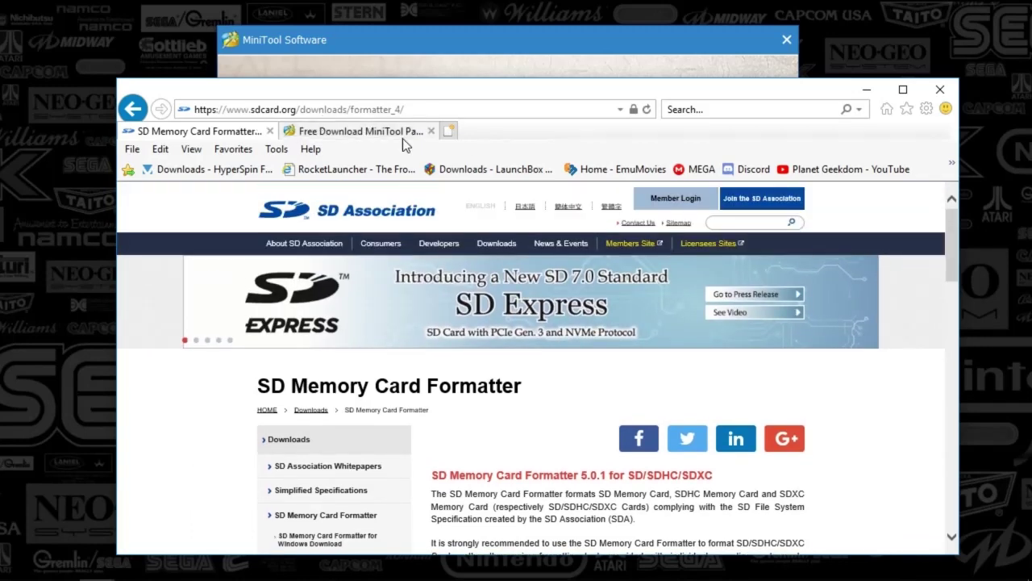
left_click_drag(957, 267, 920, 441)
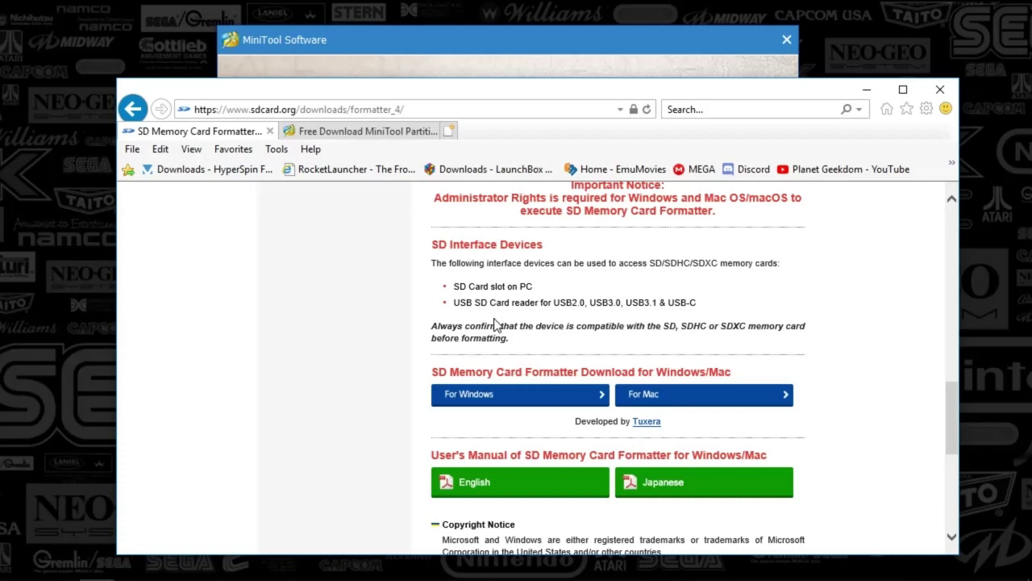
Switch to the MiniTool Partition Wizard 10.3 download page and show the Free Edition download section.
left_click(346, 132)
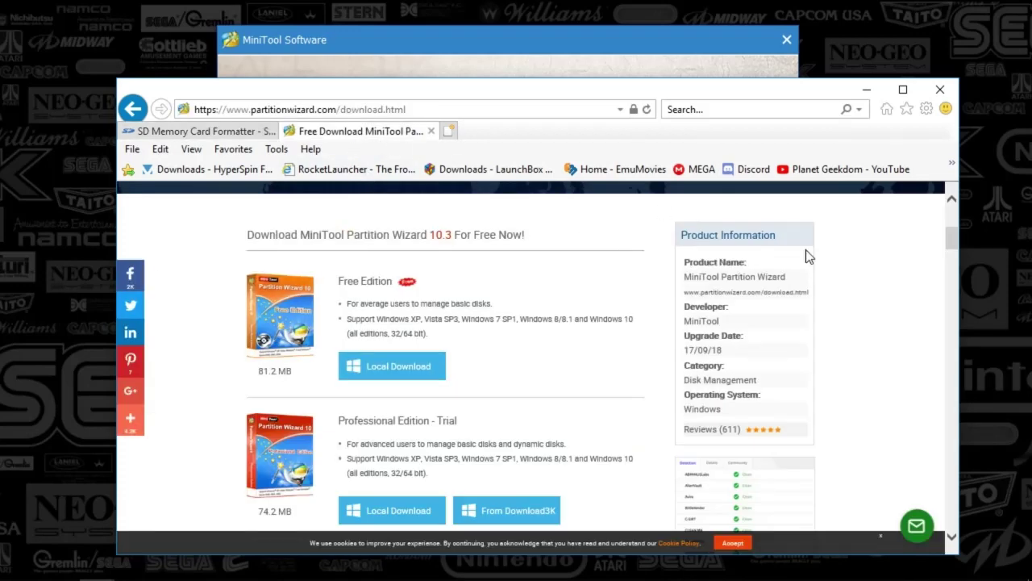
left_click_drag(958, 252, 952, 221)
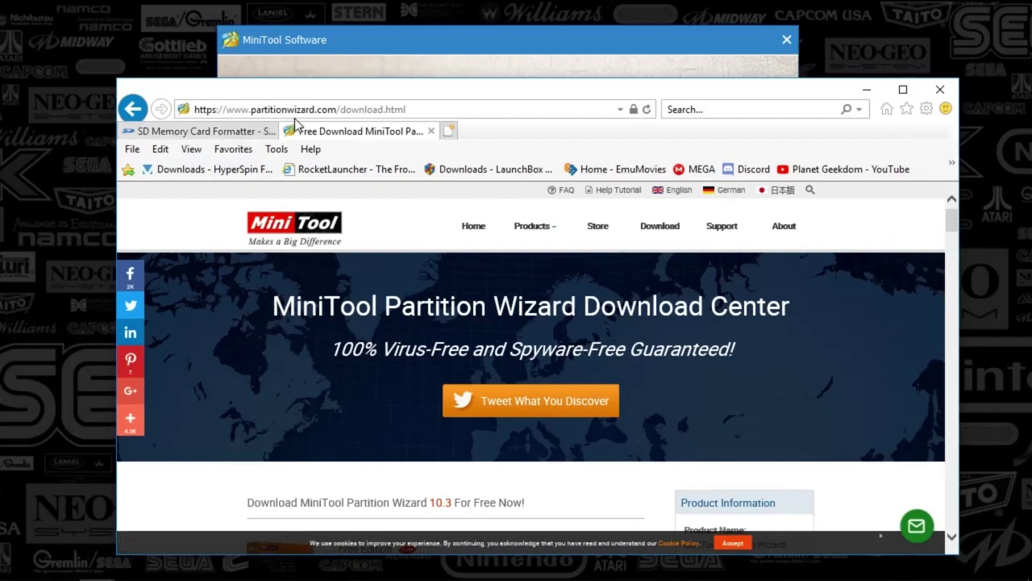
scroll(488, 345, "down", 3)
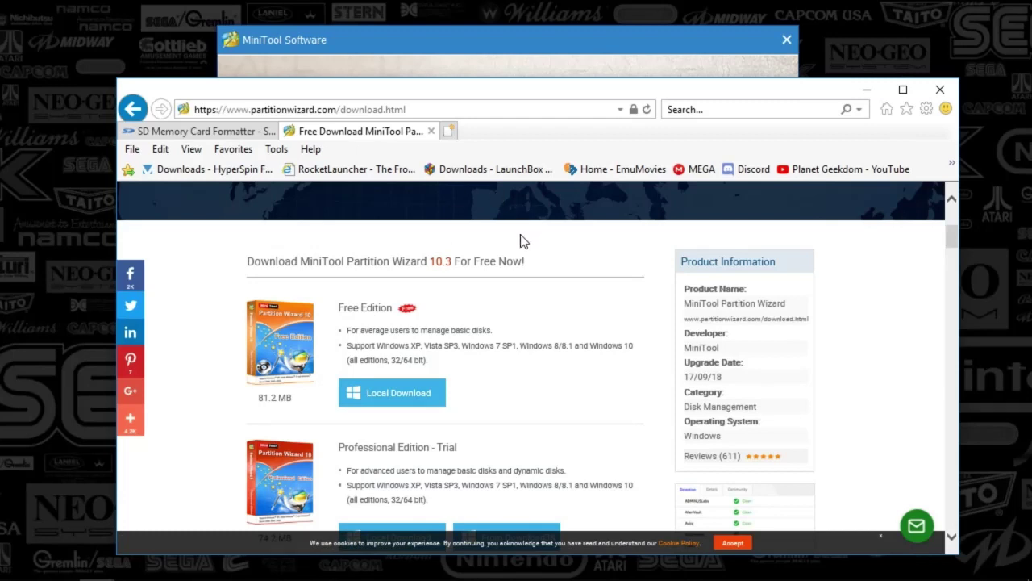
Minimize the browser and bring up SD Card Formatter on the 183.35 GB card F:\.
left_click(864, 87)
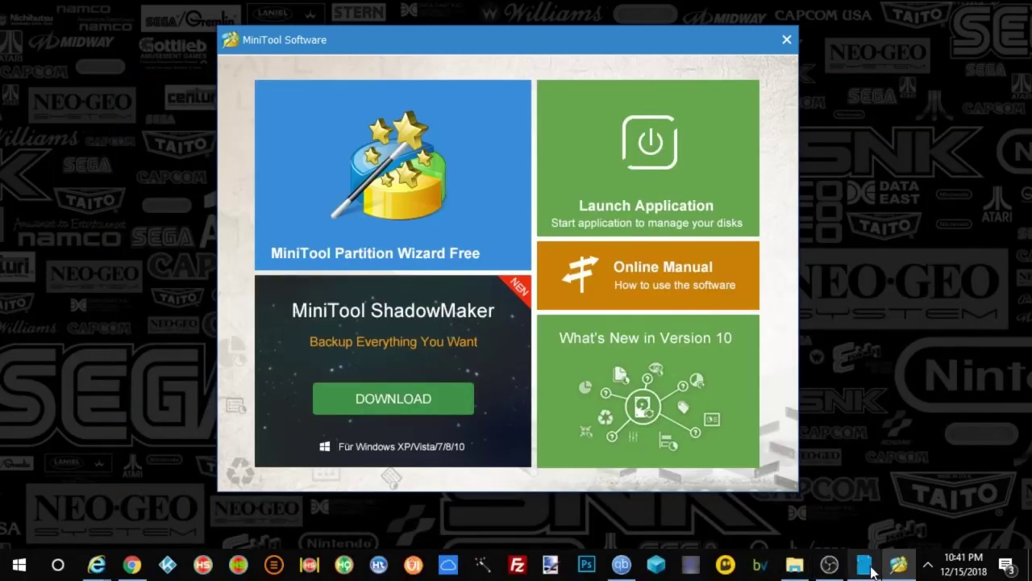
left_click(864, 564)
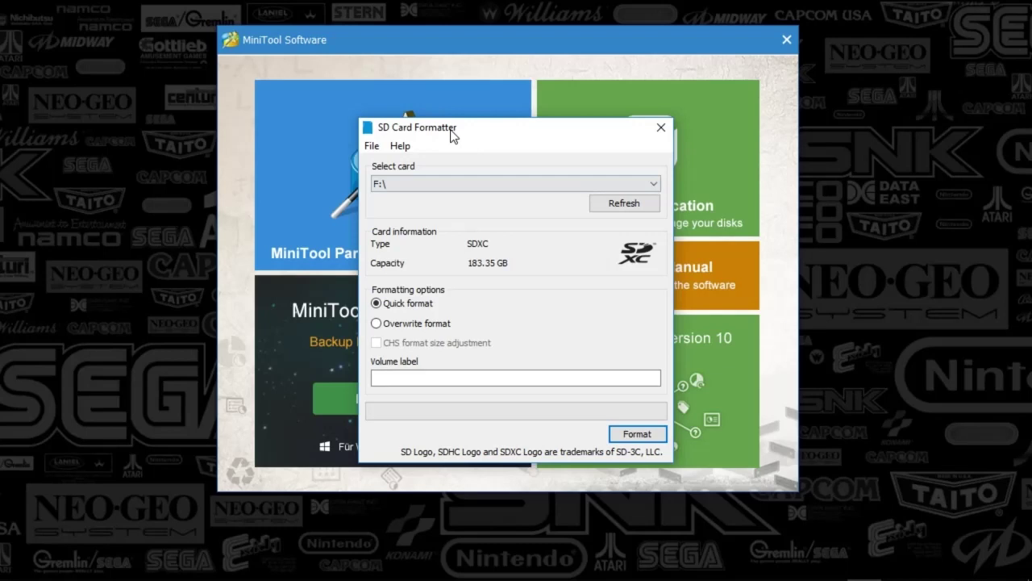
Close SD Card Formatter, launch MiniTool Partition Wizard Free, and select Disk 5's F:retropie partition.
left_click(668, 129)
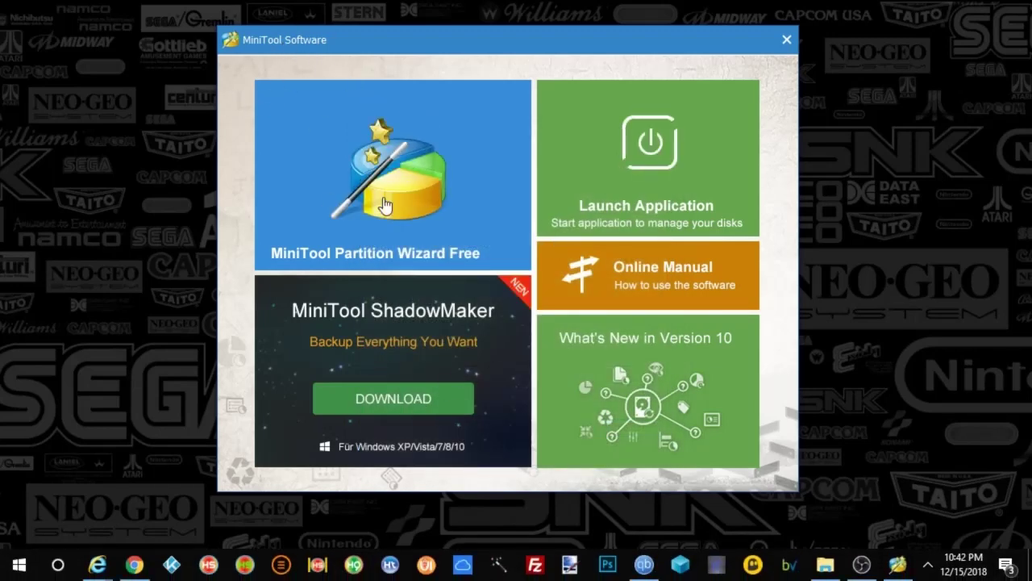
left_click(448, 202)
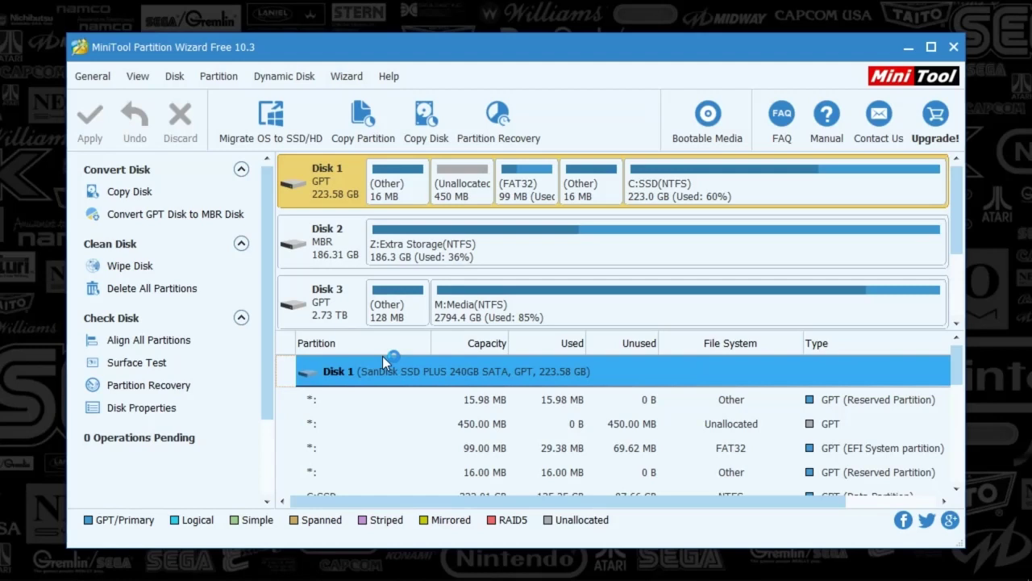
scroll(338, 281, "down", 2)
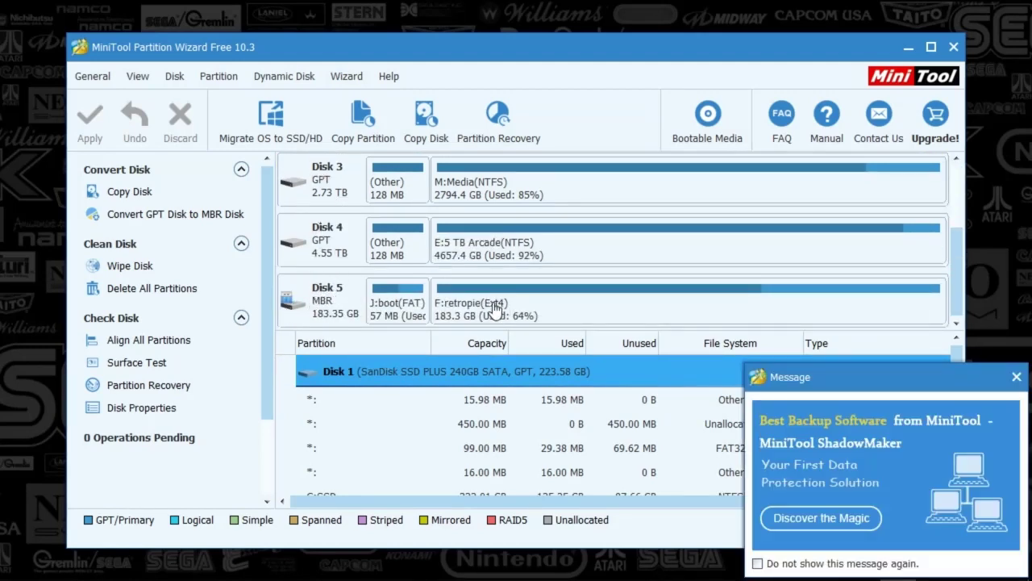
left_click(545, 313)
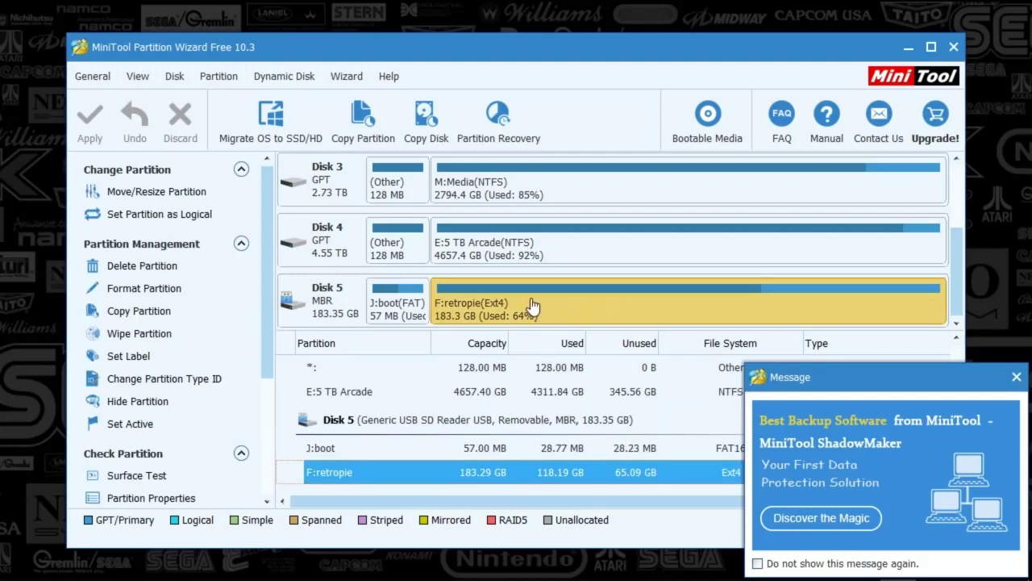
right_click(533, 304)
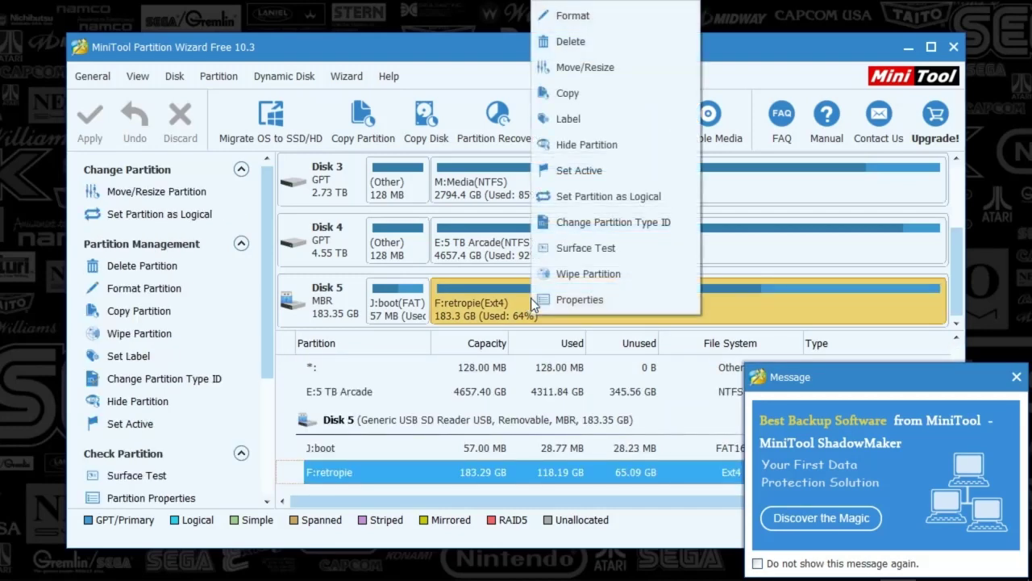
left_click(465, 308)
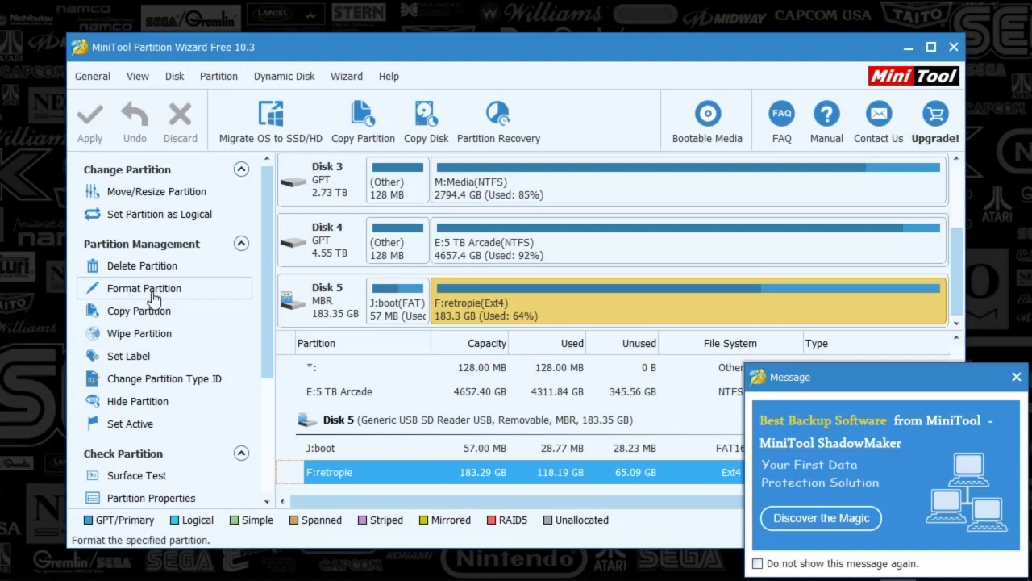
left_click(153, 297)
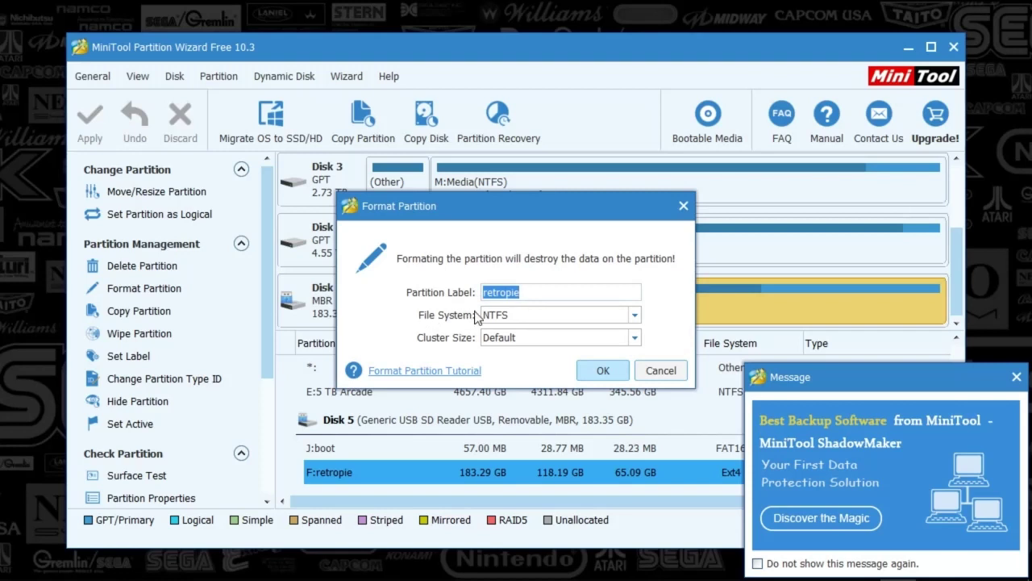
left_click(619, 313)
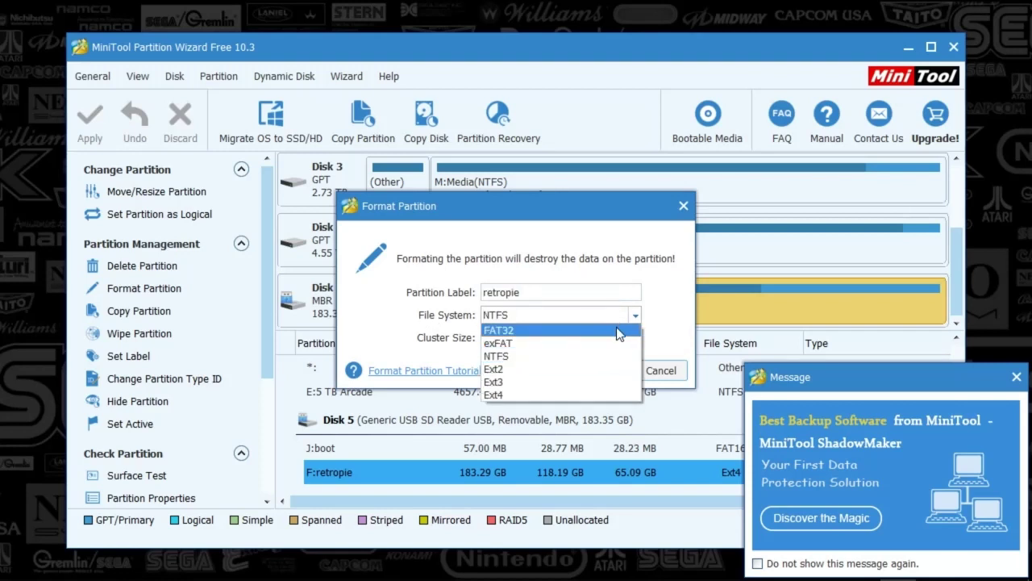
left_click(611, 250)
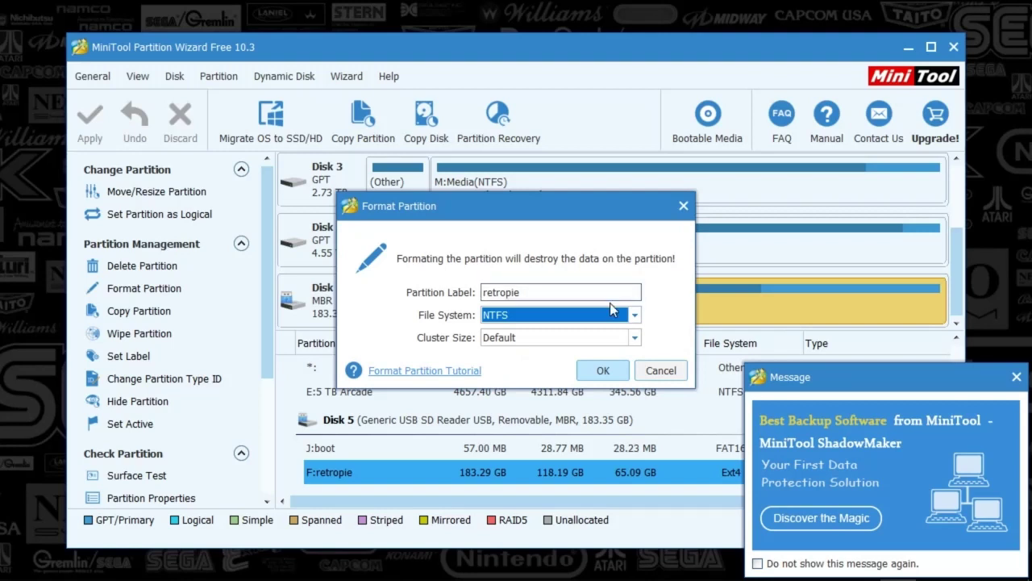
left_click(684, 206)
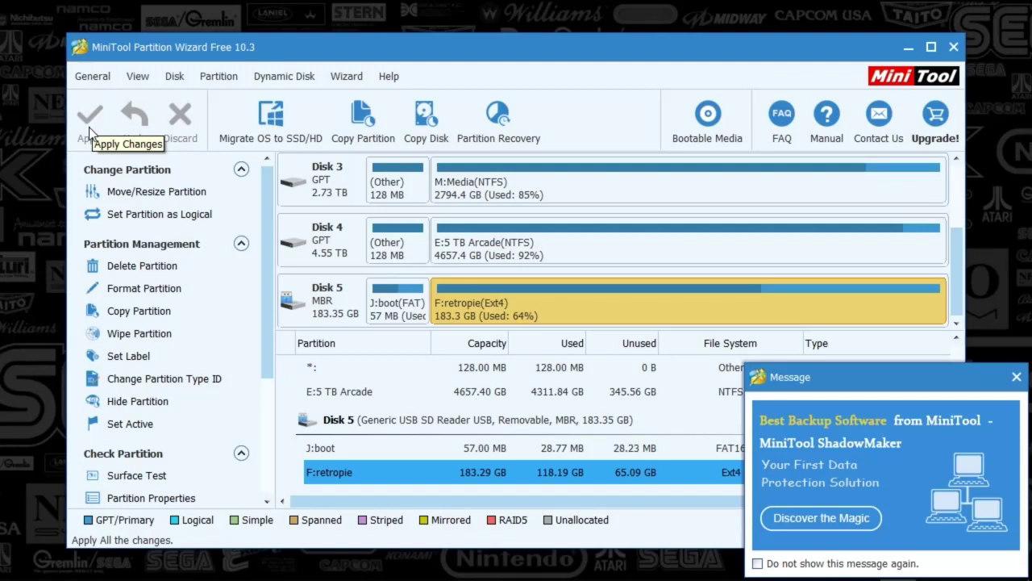
Dismiss the MiniTool advert popup and close Partition Wizard, leaving retropie as Ext4.
left_click(1016, 377)
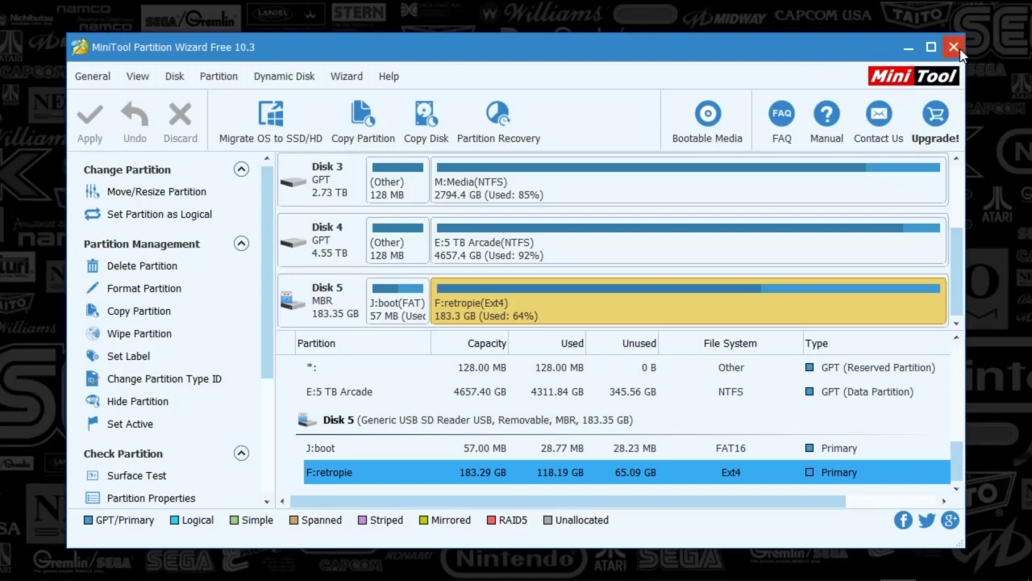
left_click(960, 51)
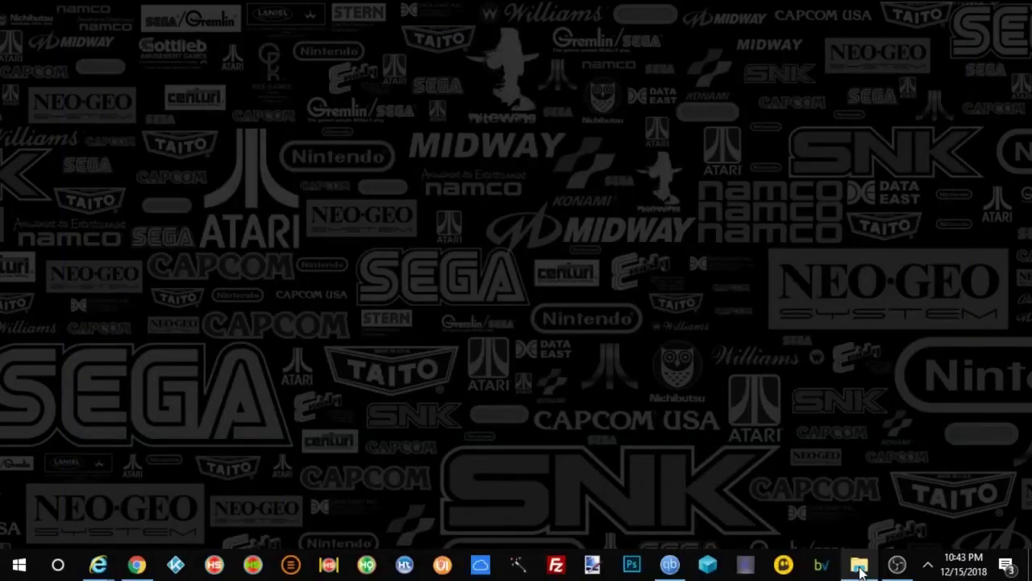